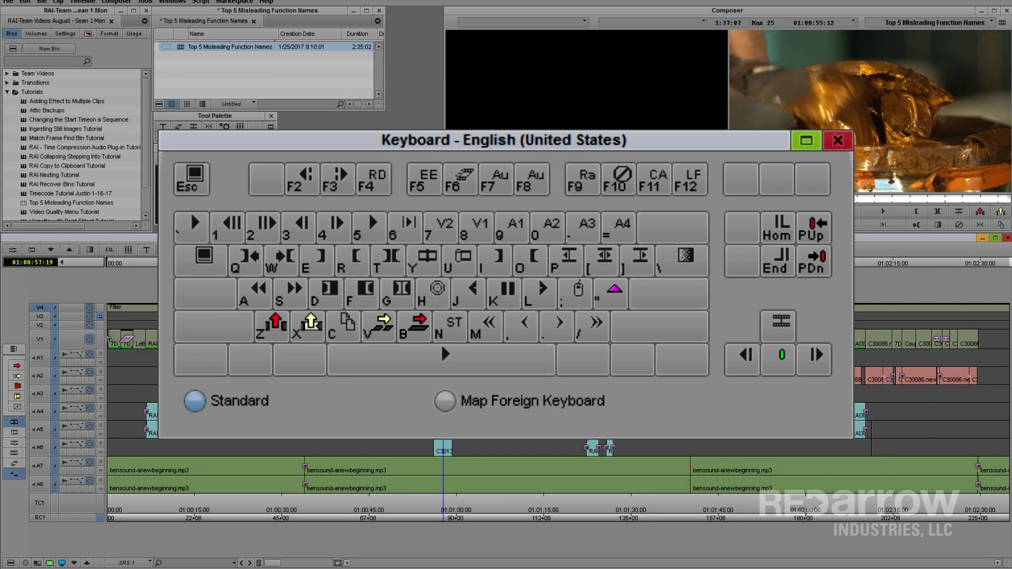
# Toggle Focus zoom around the position indicator, try 10-second Scale Bar steps, then zoom back out.
pyautogui.press('h')
pyautogui.press('h')
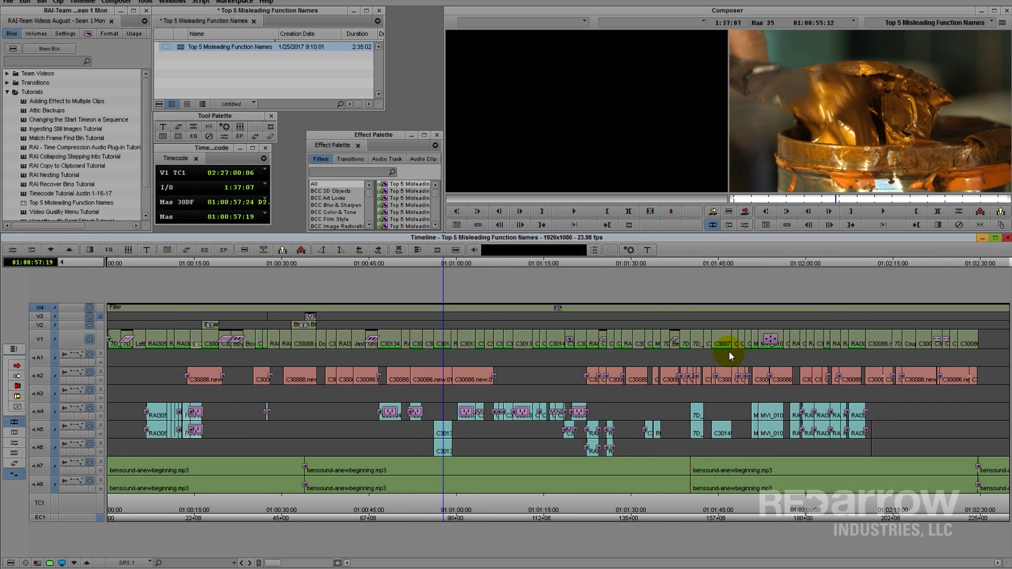
pyautogui.press('h')
pyautogui.press('h')
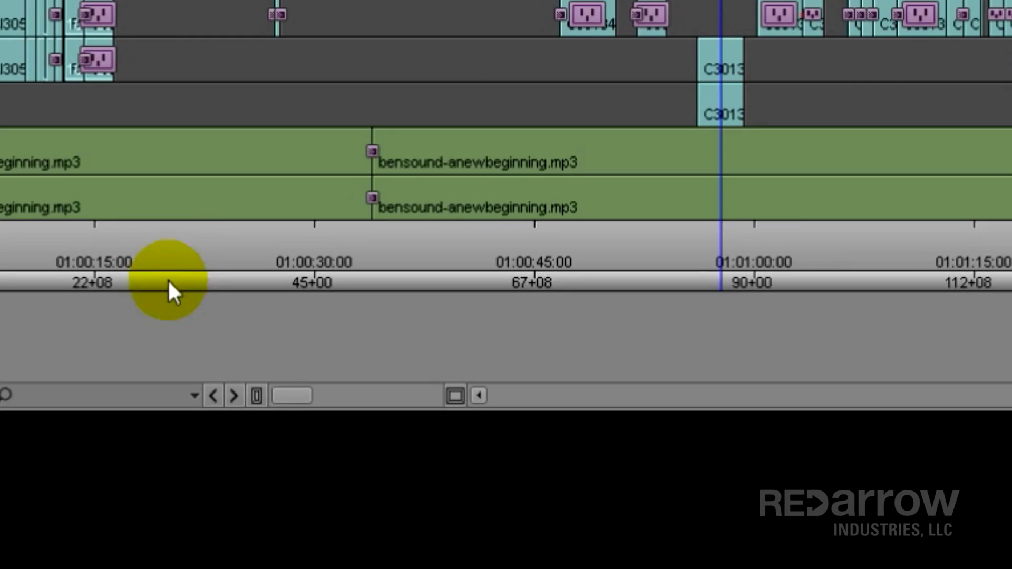
pyautogui.moveTo(270, 564); pyautogui.dragTo(279, 564)
pyautogui.moveTo(310, 401); pyautogui.dragTo(331, 398)
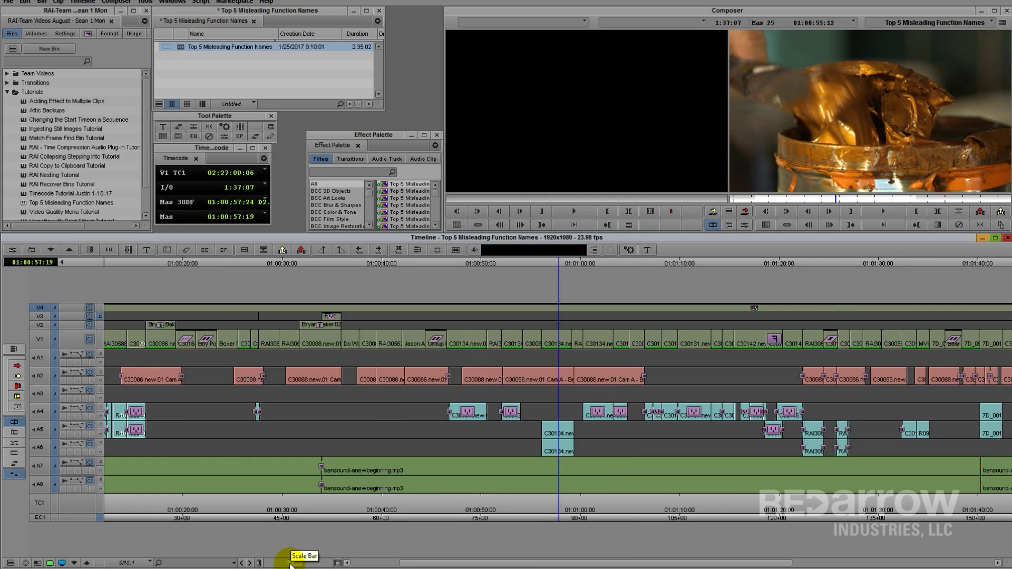
pyautogui.moveTo(290, 562); pyautogui.dragTo(290, 563)
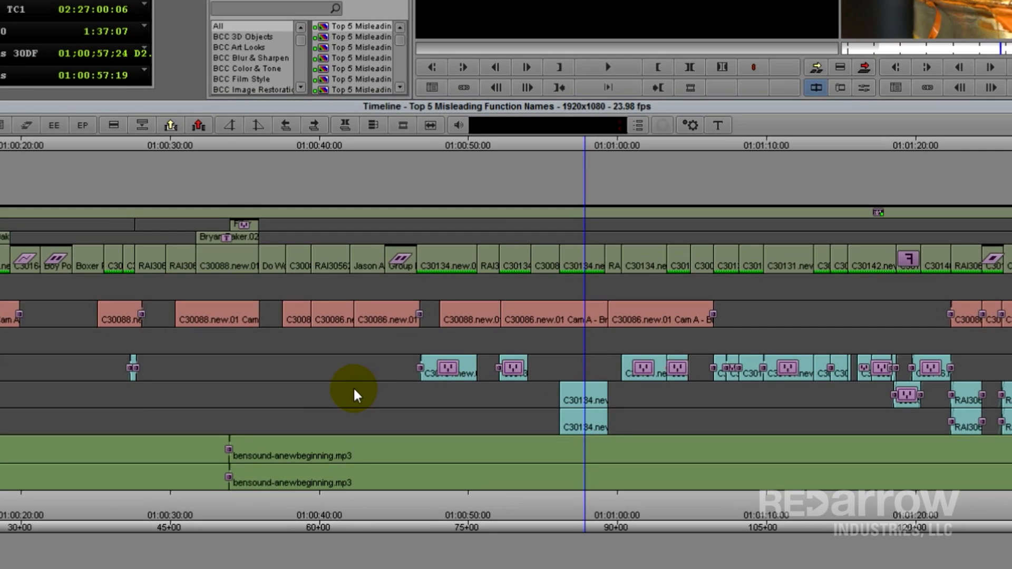
pyautogui.hotkey('ctrl', ']')
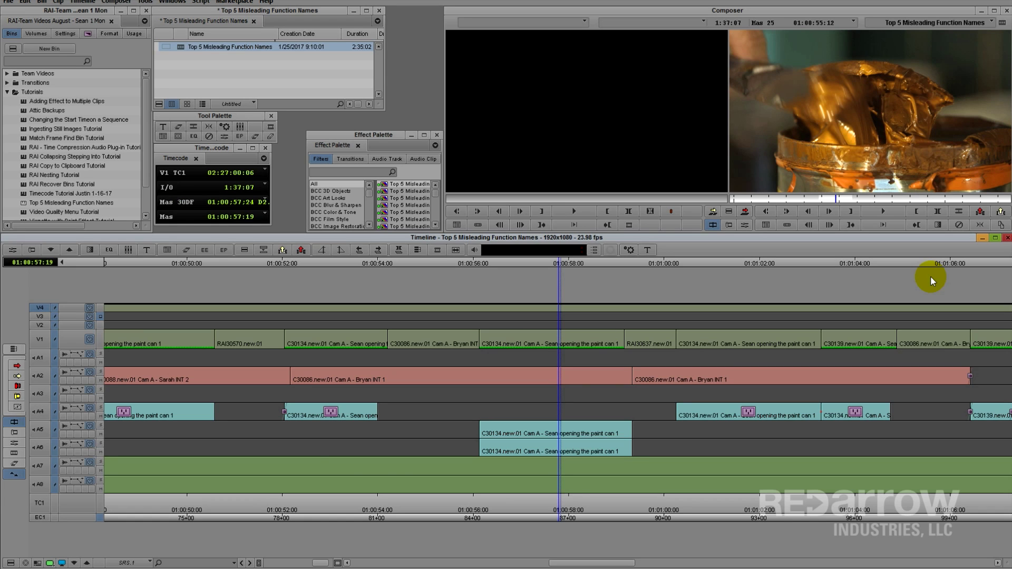
pyautogui.hotkey('ctrl', '[')
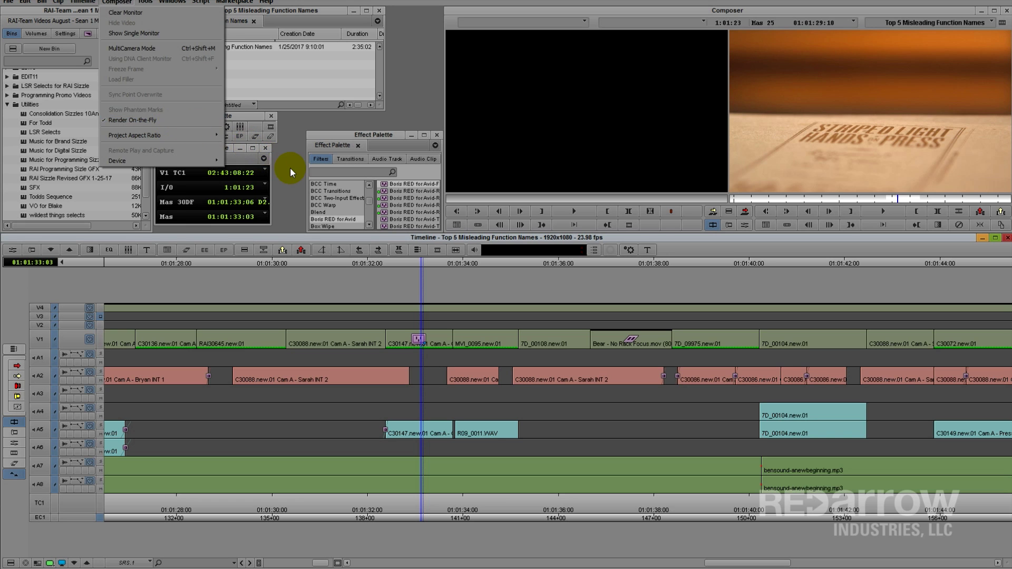
# Dismiss the Composer menu, leaving Render On-the-Fly ticked.
pyautogui.click(289, 166)
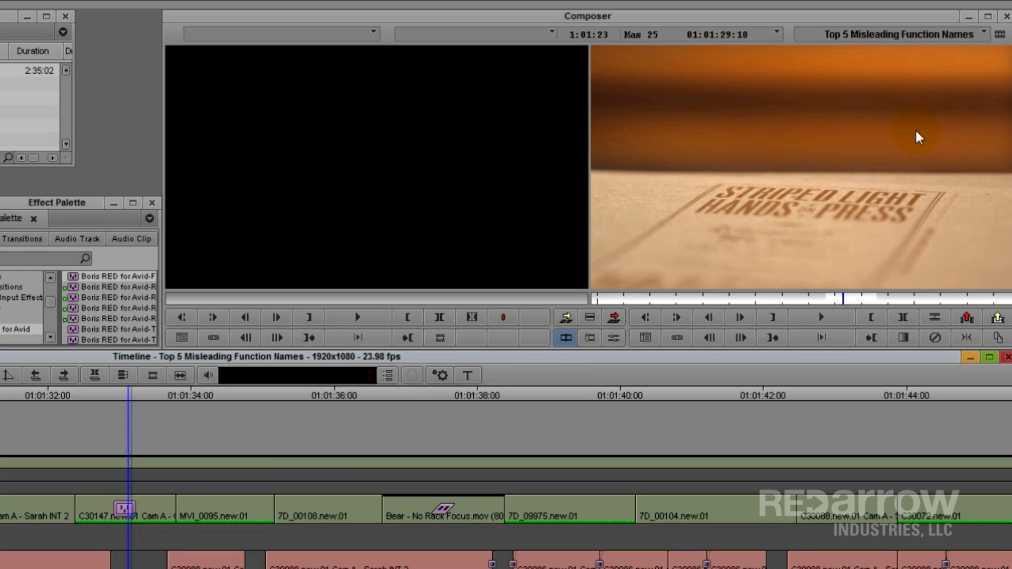
# Park on the C30147 effect clip and turn off Composer > Render On-the-Fly.
pyautogui.click(899, 199)
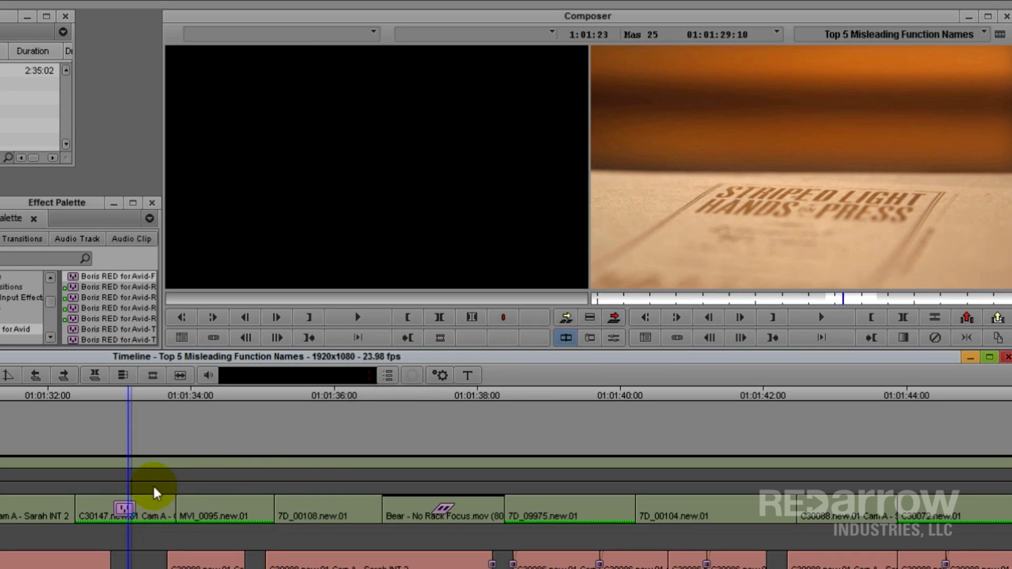
pyautogui.click(125, 509)
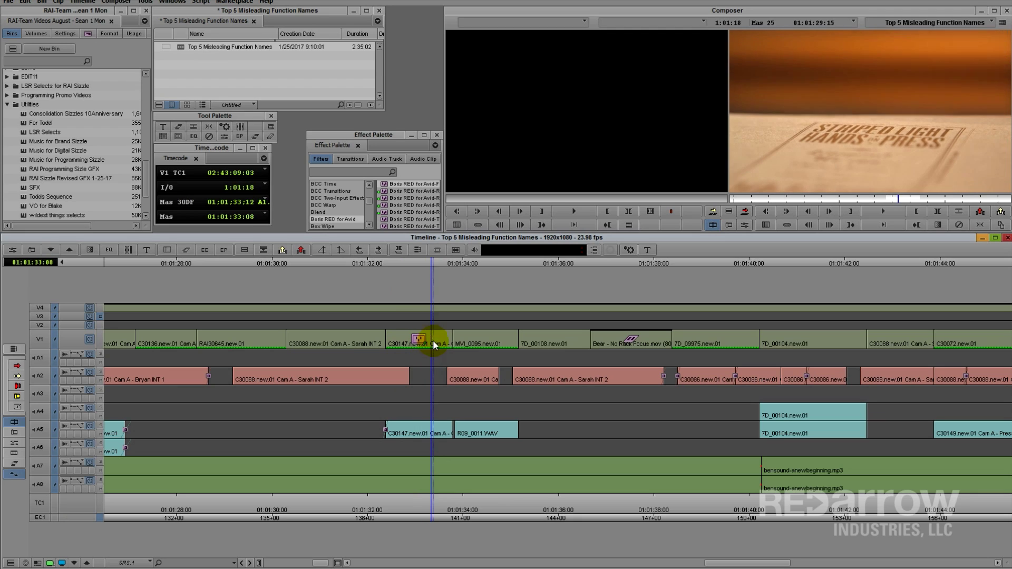
pyautogui.click(120, 2)
pyautogui.click(131, 120)
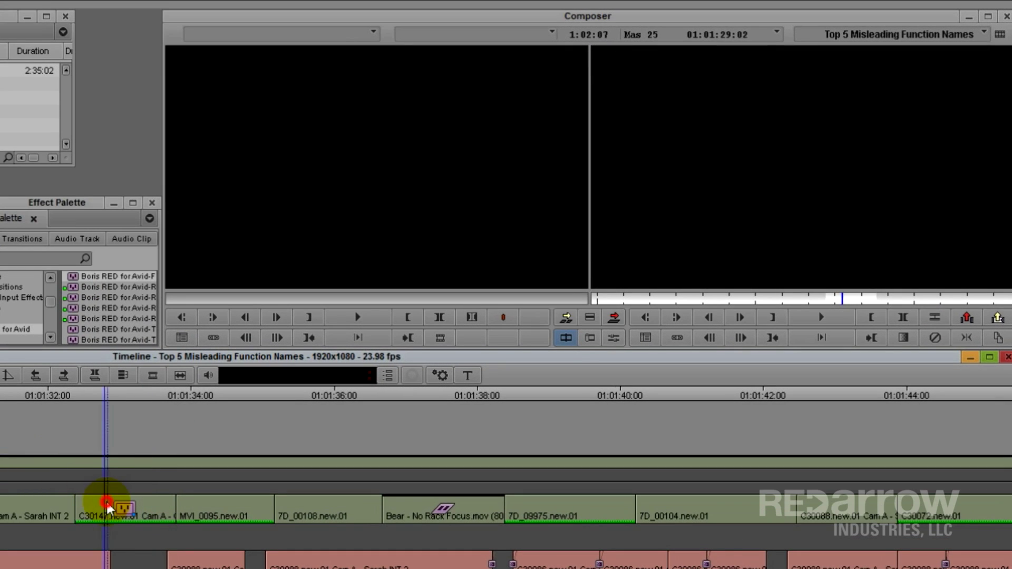
# Scrub across the effect clip to show the black monitor, then move to a new sequence point.
pyautogui.moveTo(106, 501); pyautogui.dragTo(135, 511)
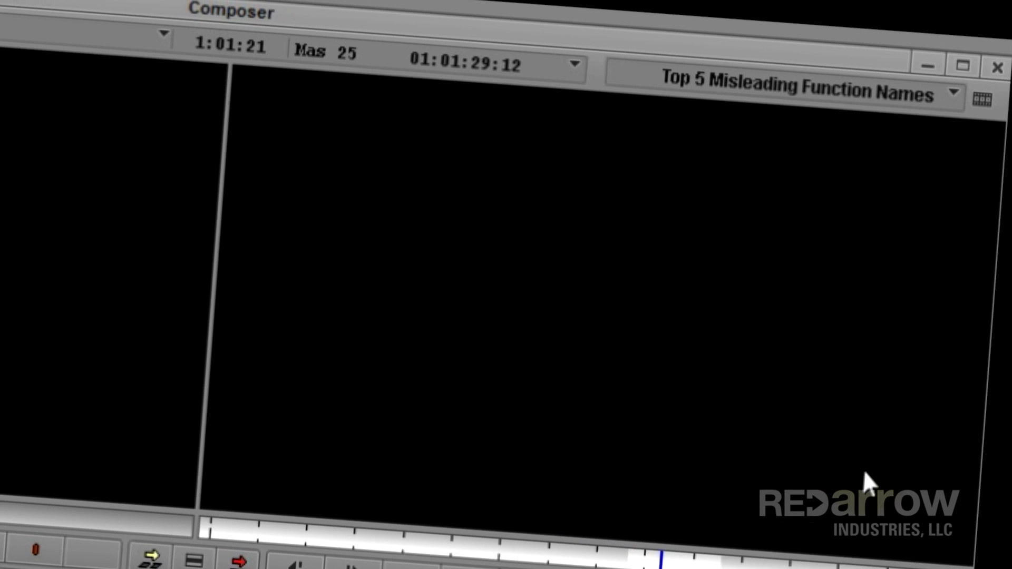
pyautogui.click(848, 505)
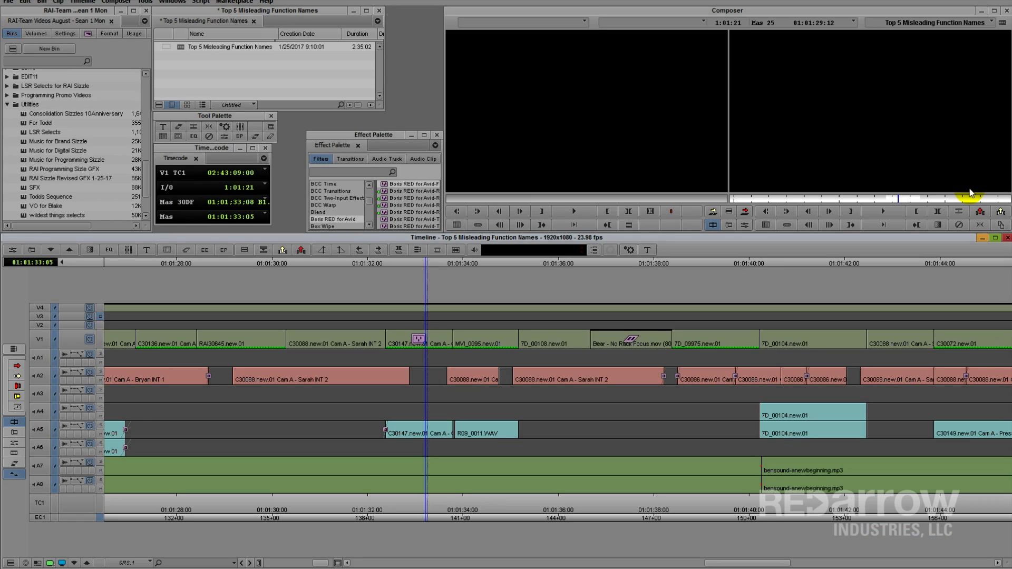
pyautogui.click(117, 2)
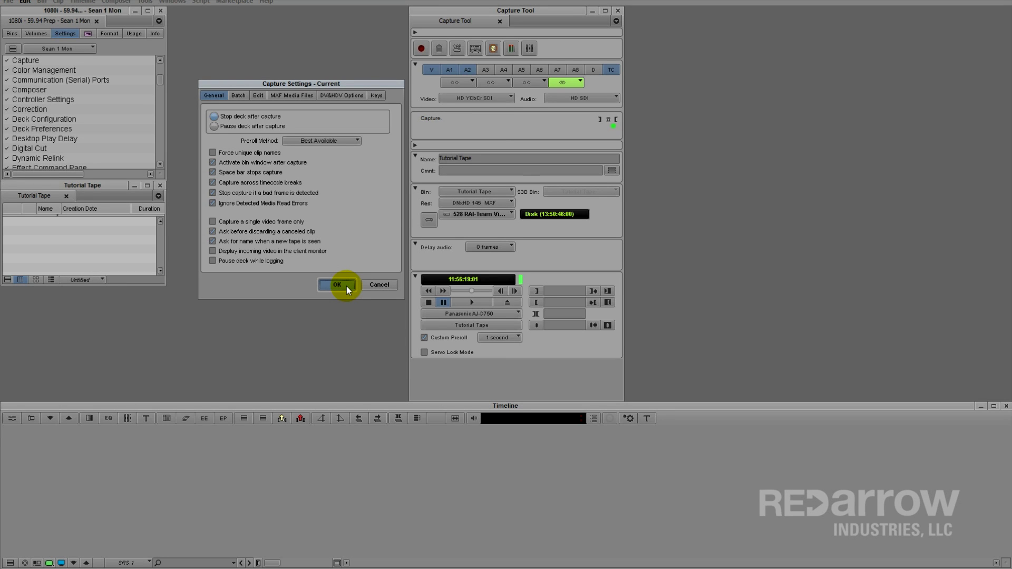
# Accept Capture Settings, record from tape, and discard the clip aborted at the timecode break.
pyautogui.click(346, 287)
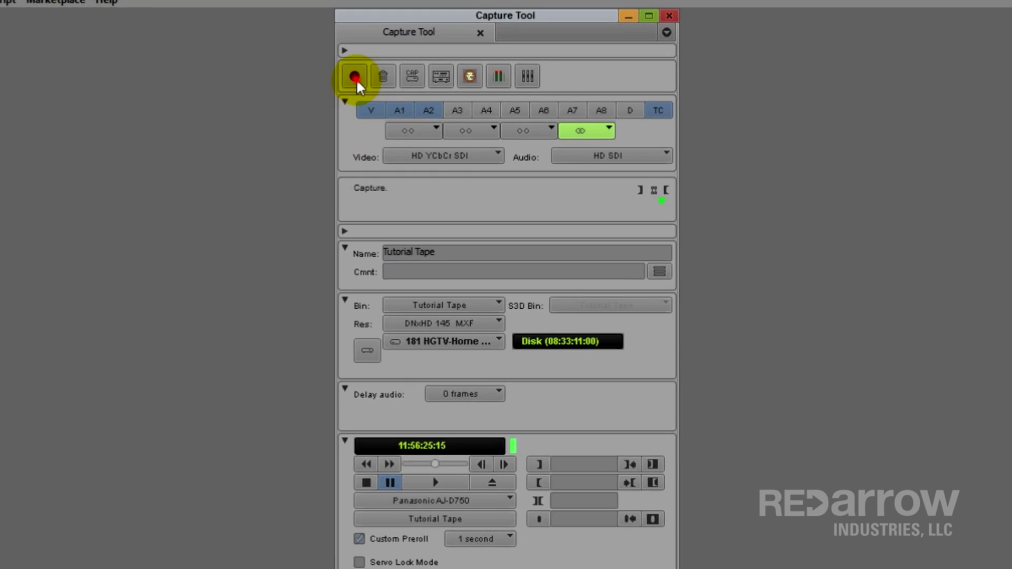
pyautogui.click(355, 77)
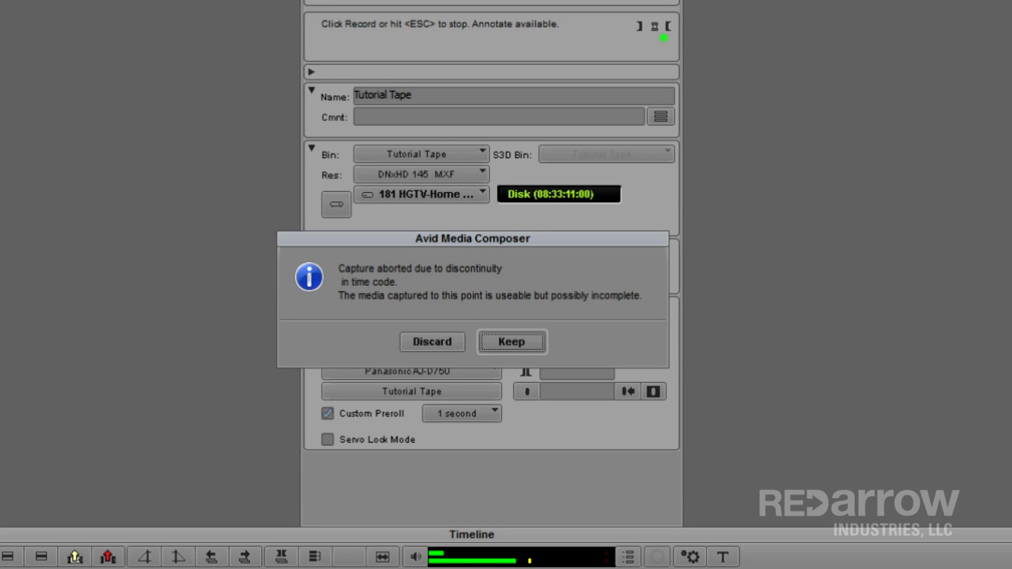
pyautogui.click(442, 339)
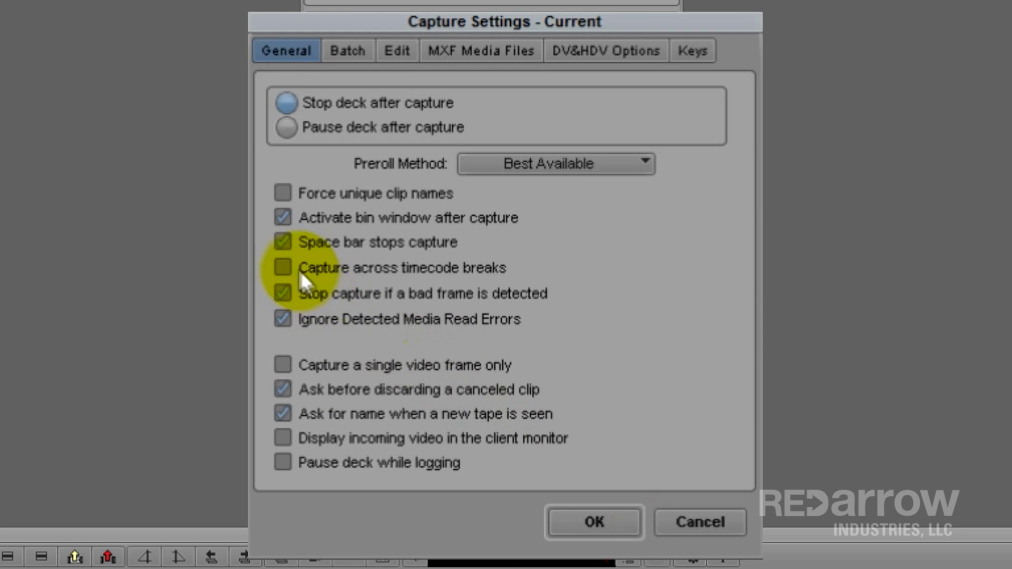
# Check Capture across timecode breaks and Batch's Log errors to the console, then record again.
pyautogui.click(282, 268)
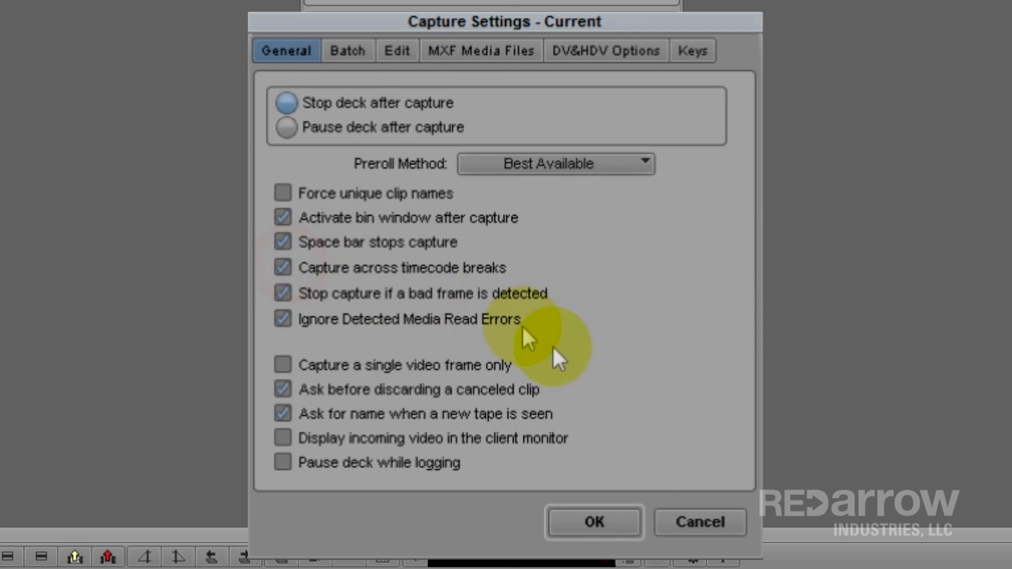
pyautogui.click(345, 49)
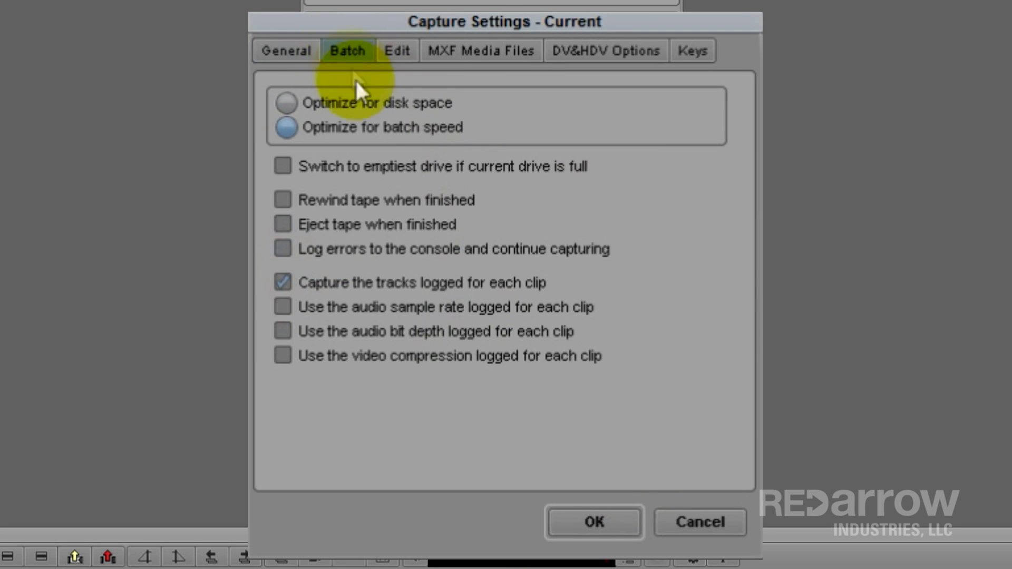
pyautogui.click(317, 247)
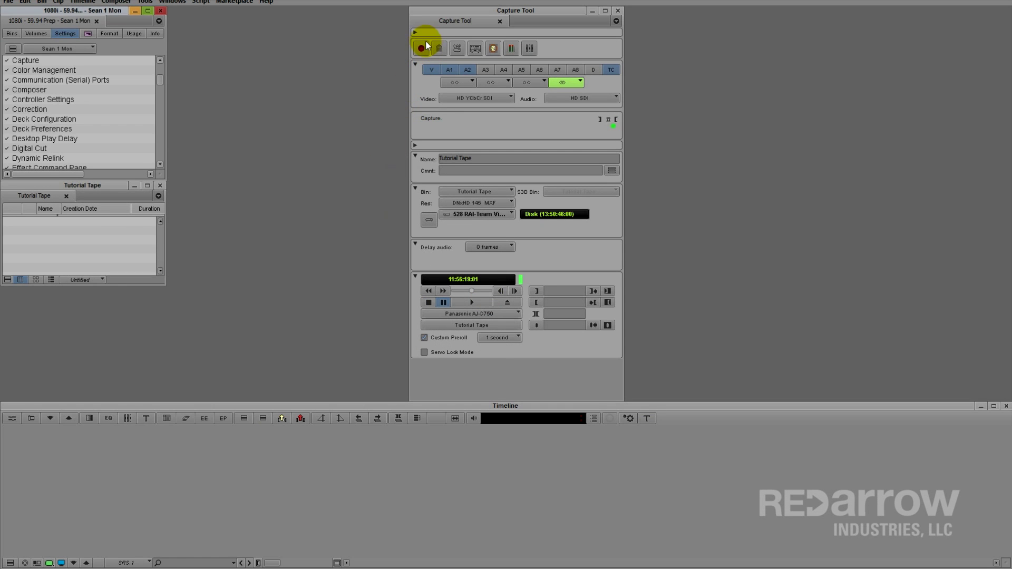
pyautogui.click(421, 48)
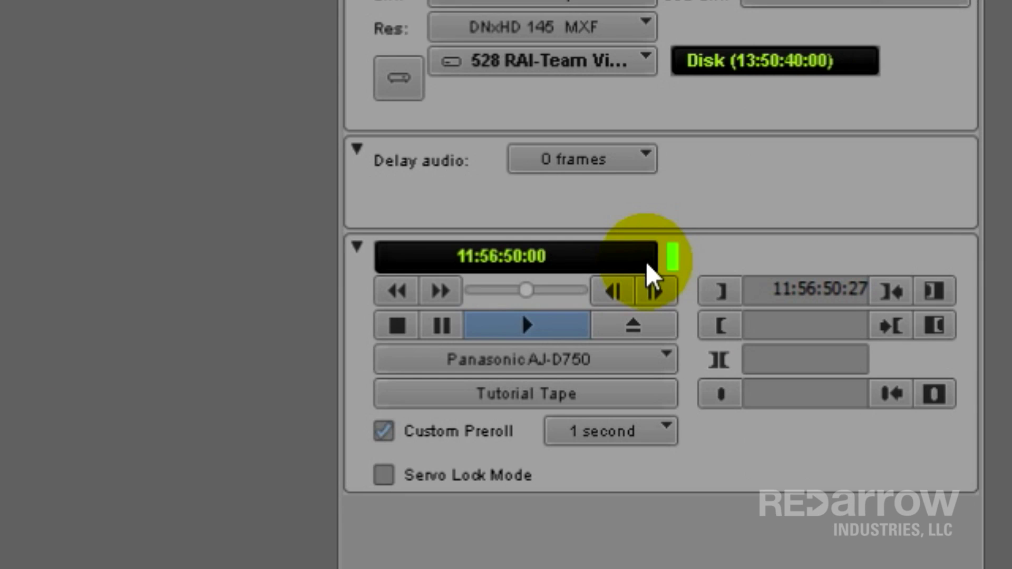
# Accept default clip names Tutorial Tape.01 through Tutorial Tape.05 as capture continues past breaks.
pyautogui.click(647, 264)
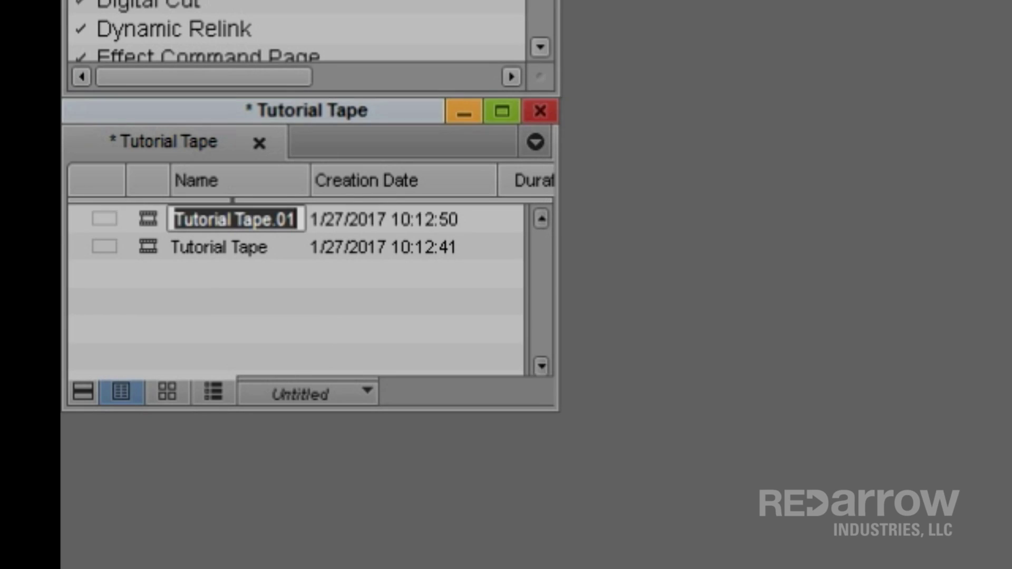
pyautogui.click(553, 293)
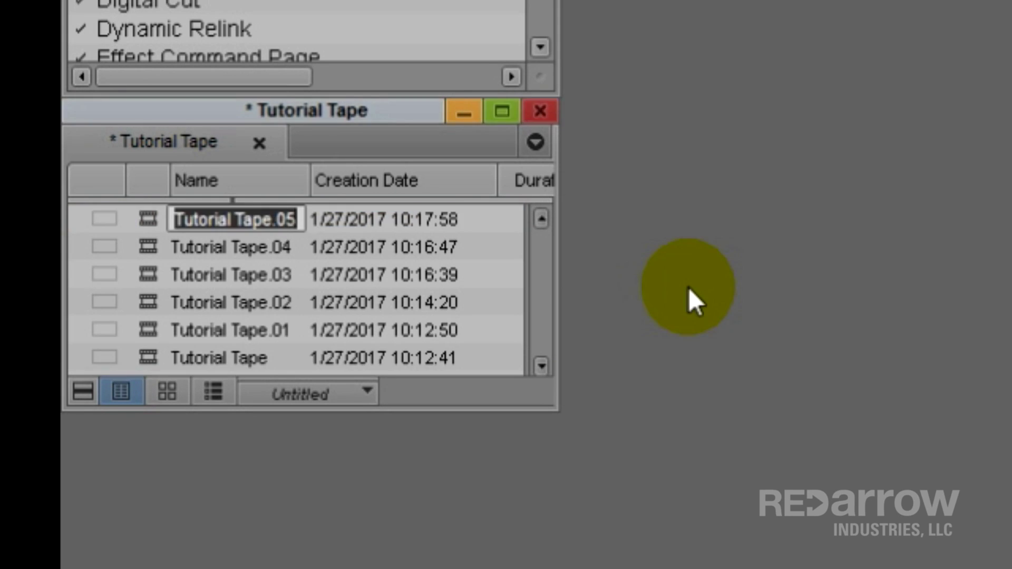
pyautogui.click(689, 286)
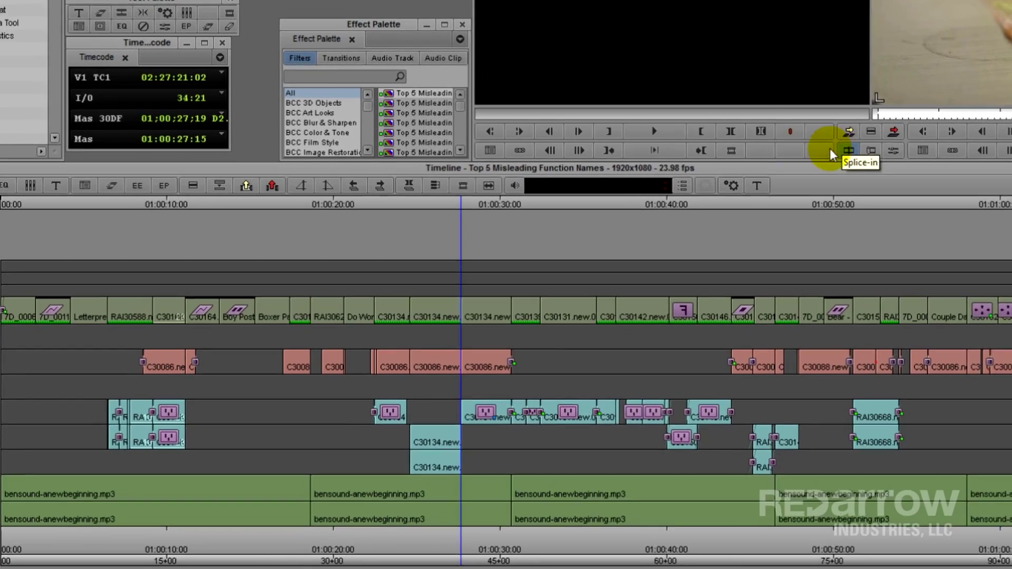
# Enter trim at the nearest V1 edit, step to the next and previous transitions, then exit with U.
pyautogui.click(449, 328)
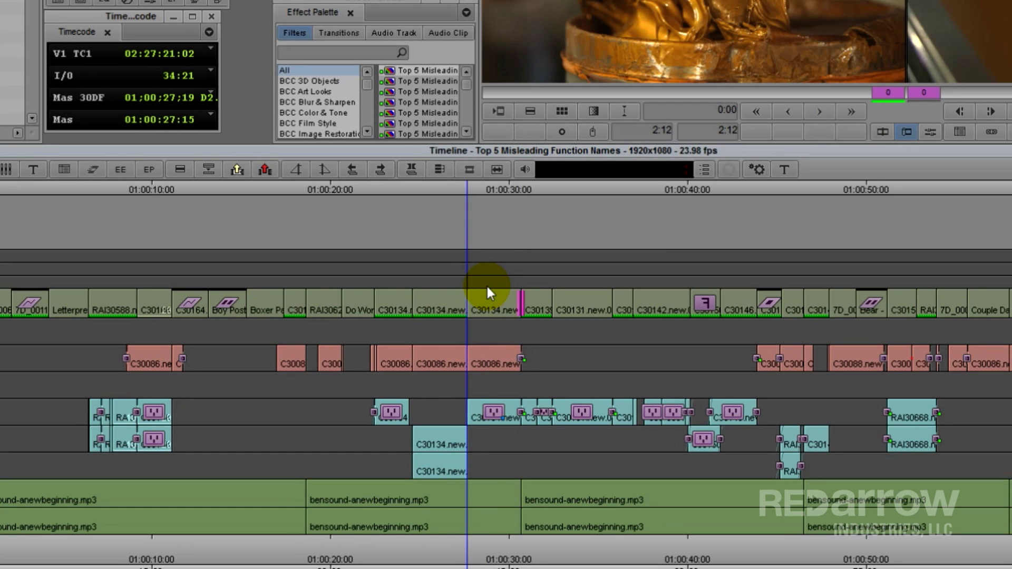
pyautogui.press("'")
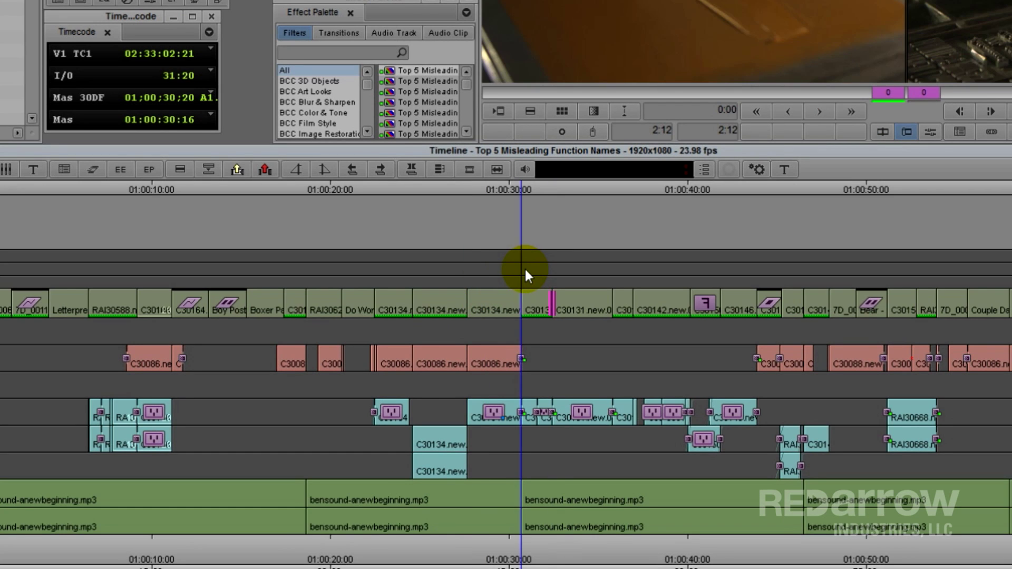
pyautogui.press('a')
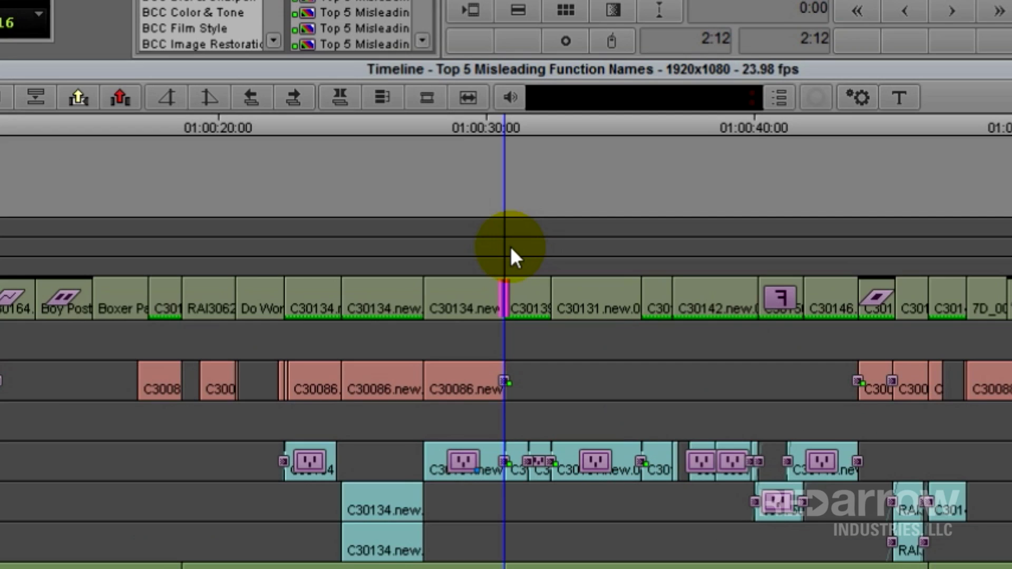
pyautogui.press('u')
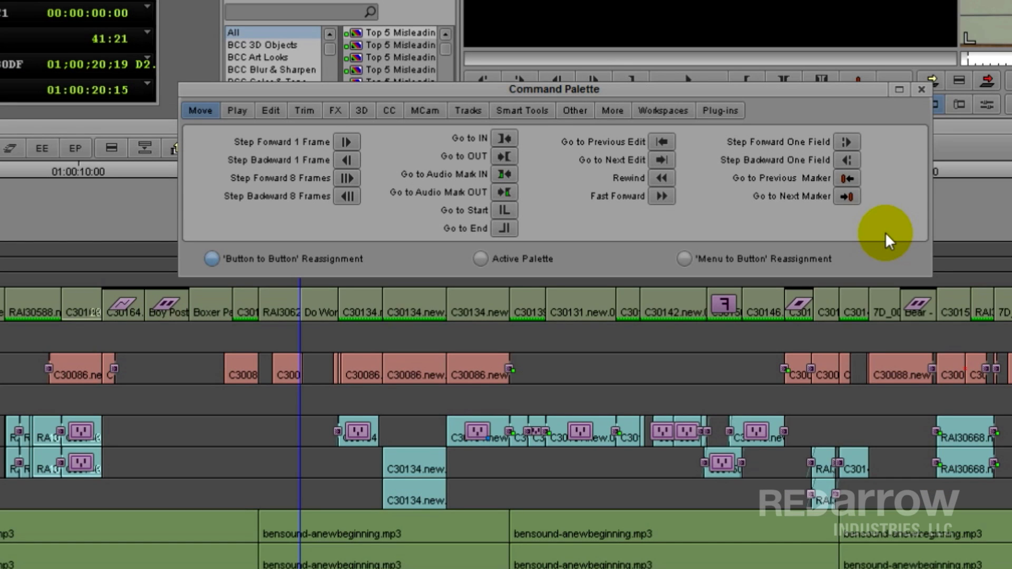
# Use the Command Palette's Rewind and Fast Forward to jump back and forward between edits.
pyautogui.click(662, 179)
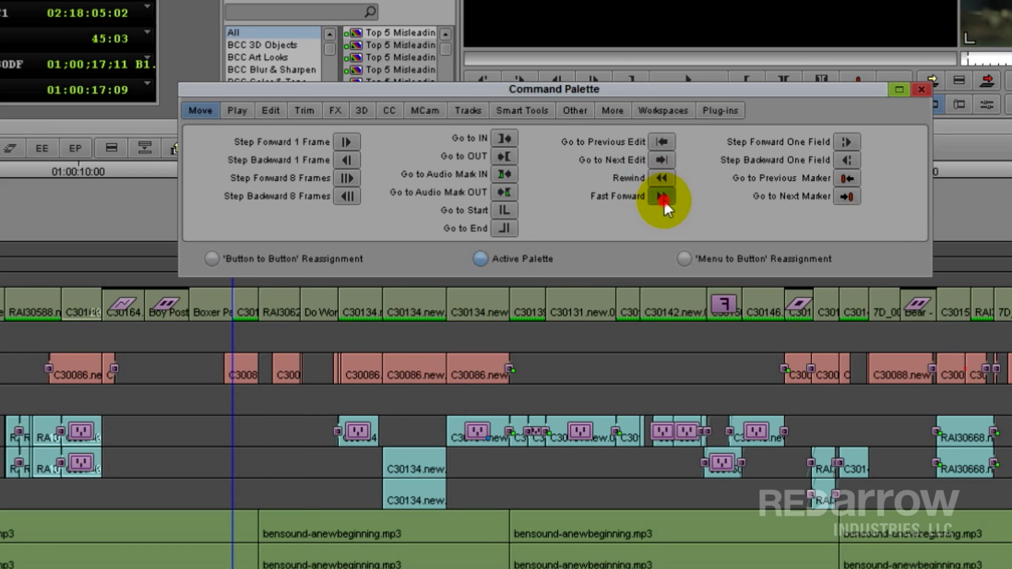
pyautogui.click(662, 197)
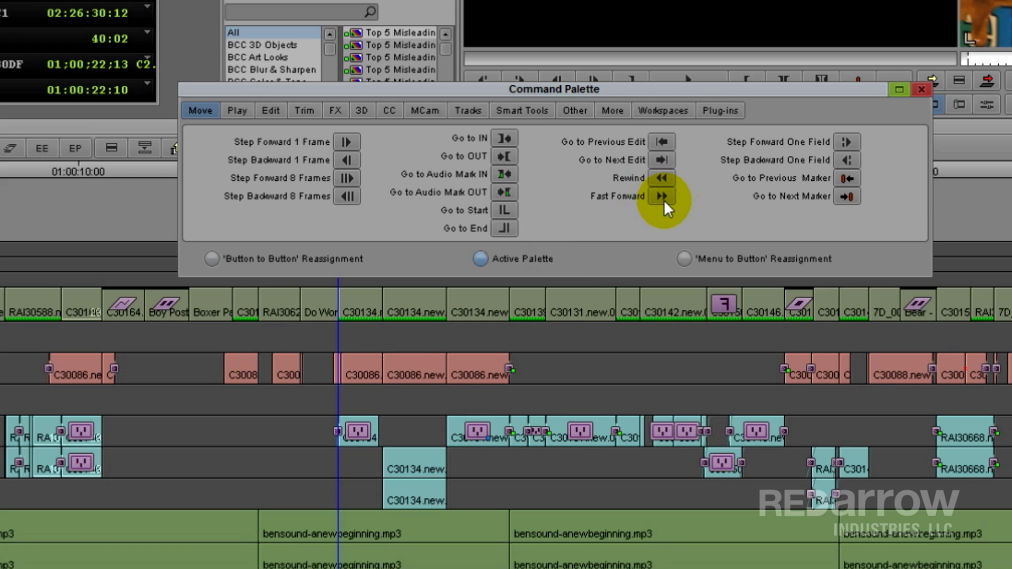